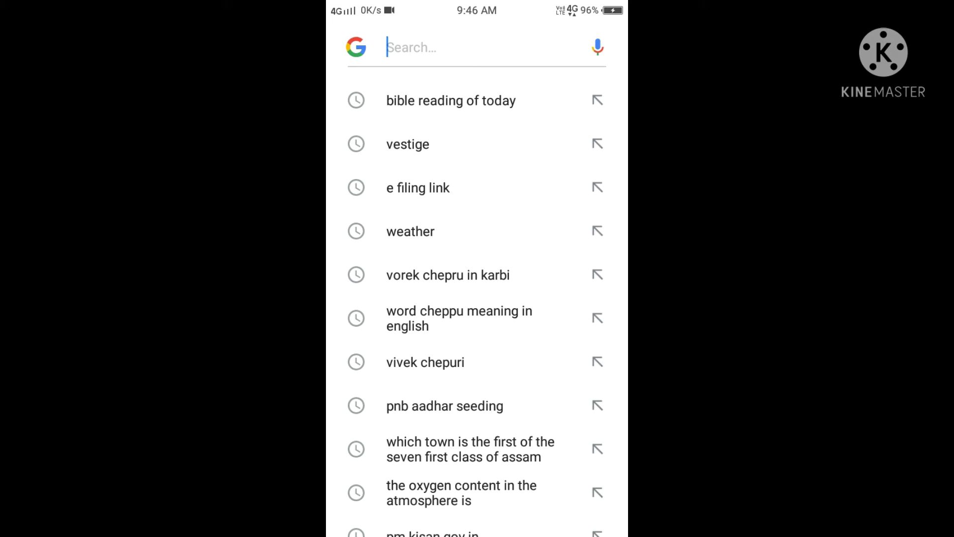
text(c)
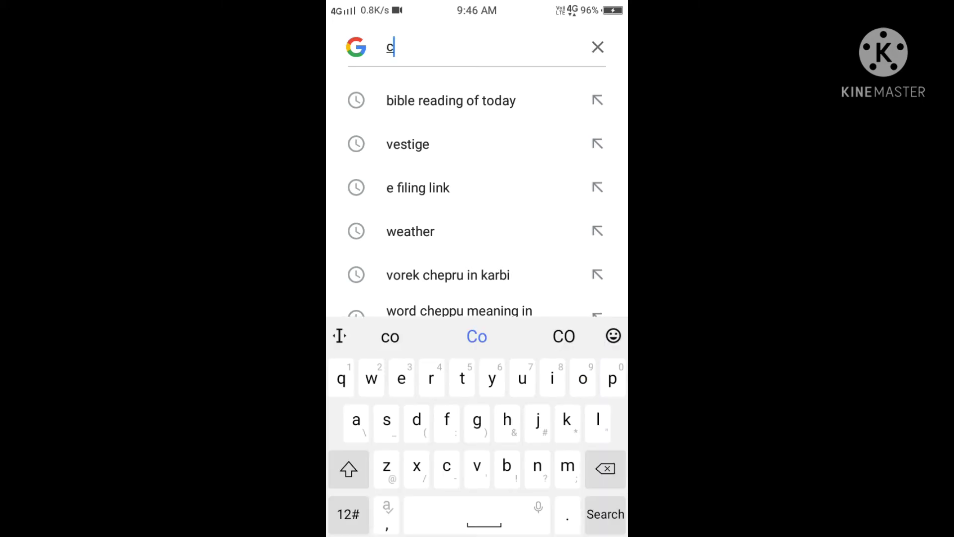
text(ow)
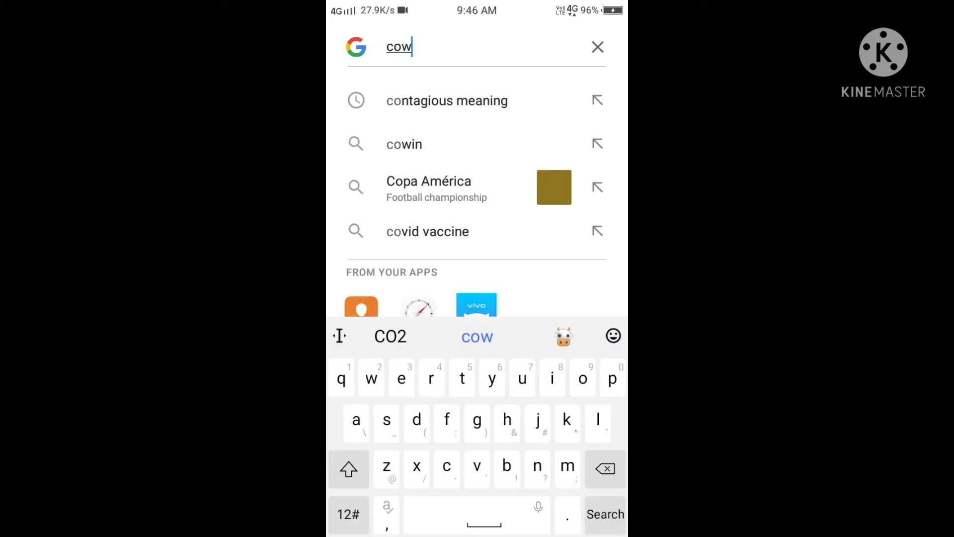
text(in)
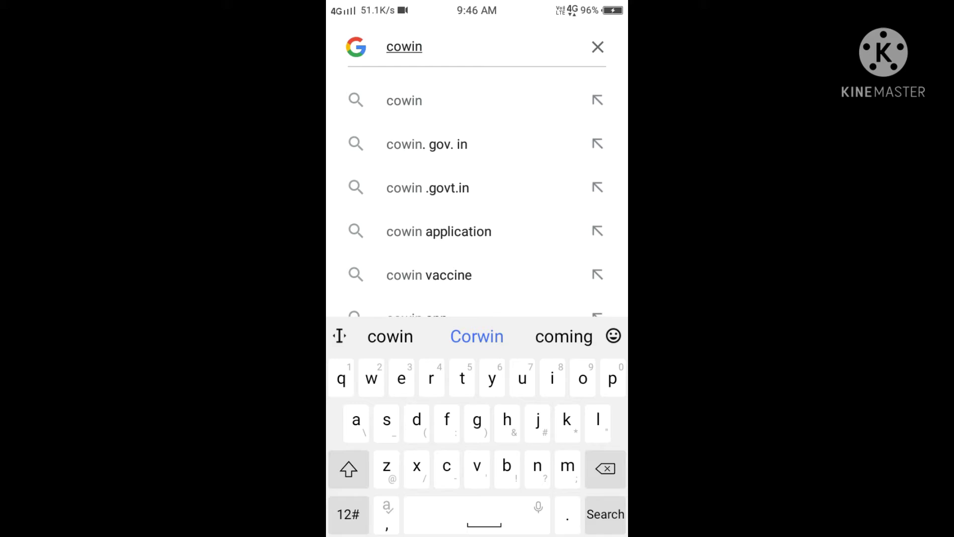
Search for cowin.gov.in from the Google app suggestions
click(426, 144)
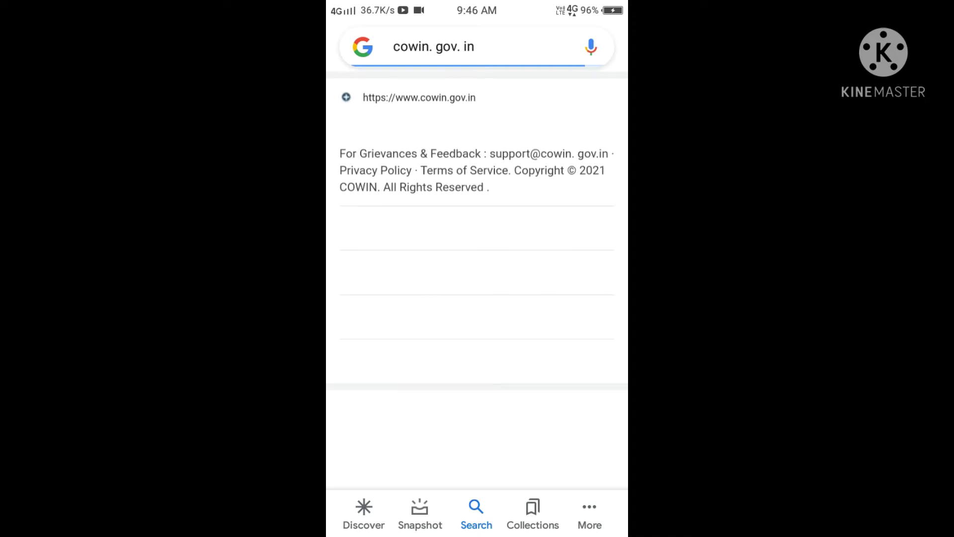
scroll(507, 281, down, 2)
scroll(507, 281, down, 1)
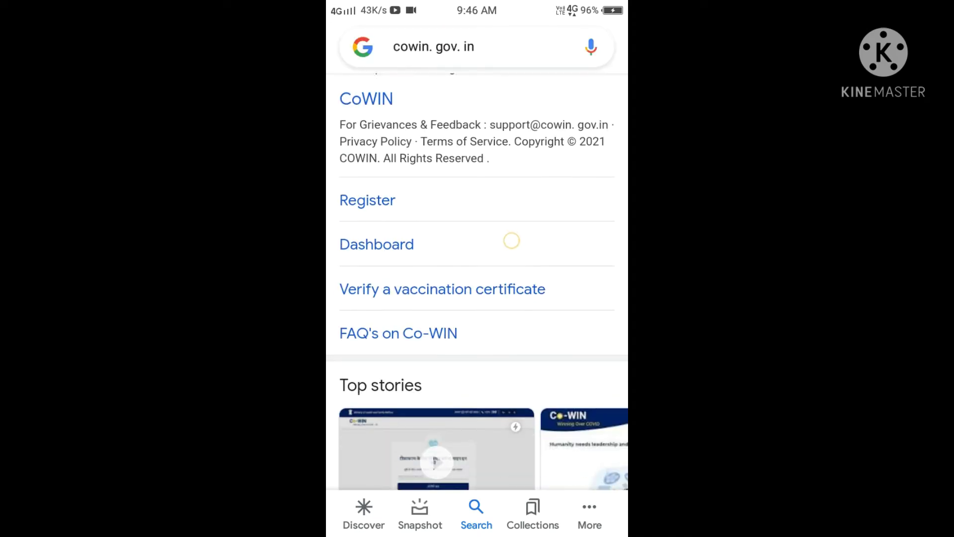
scroll(494, 276, up, 2)
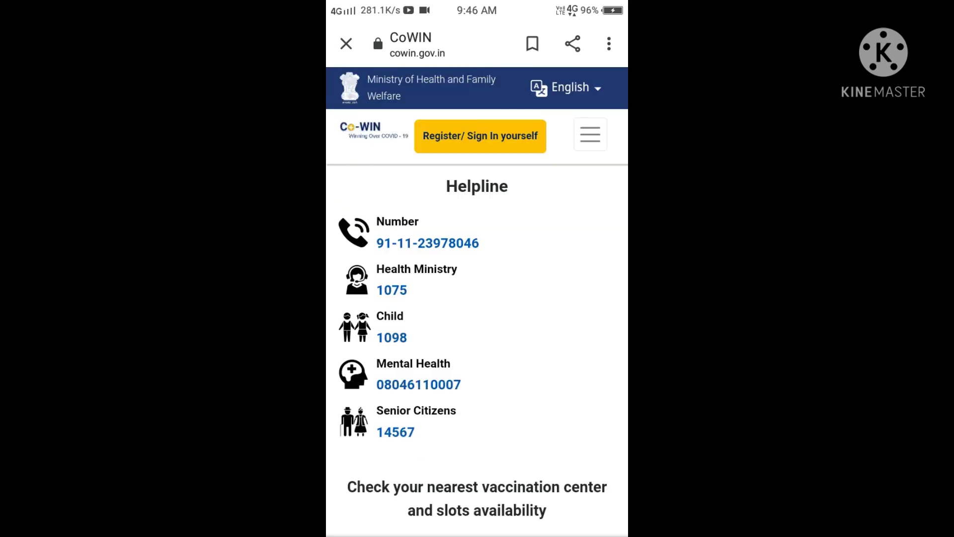
scroll(477, 298, down, 5)
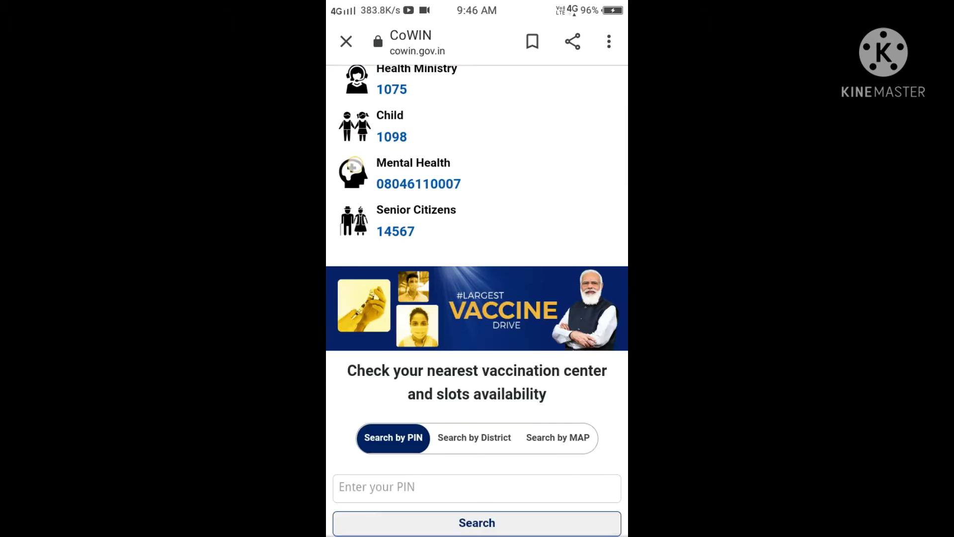
scroll(477, 298, up, 5)
Open the CoWIN 'Register/ Sign In yourself' page from the result
click(457, 135)
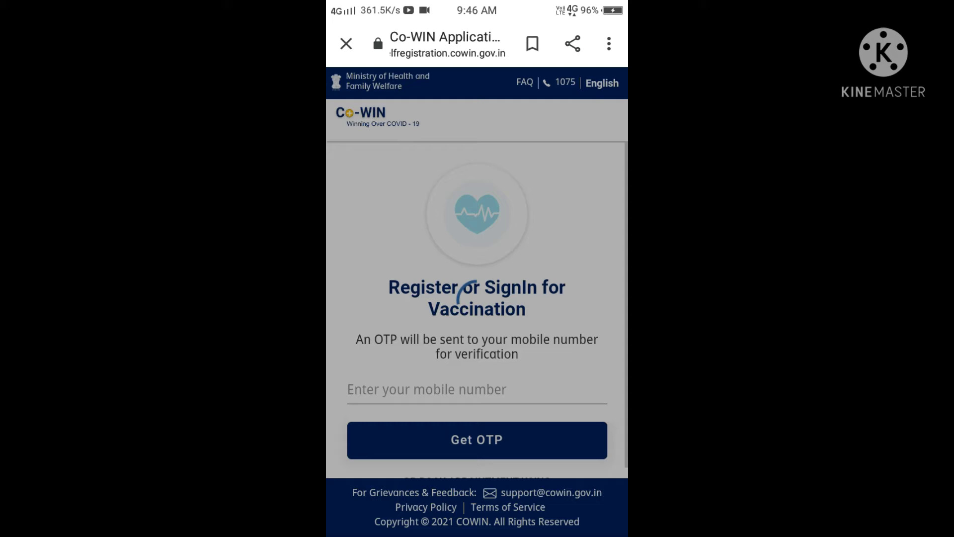
Enter the mobile number and request an OTP
click(477, 390)
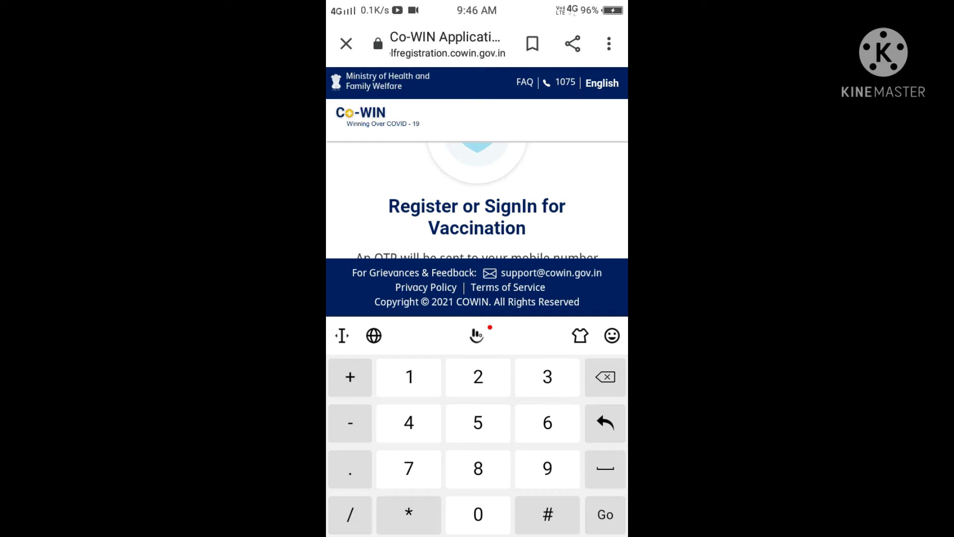
text(936)
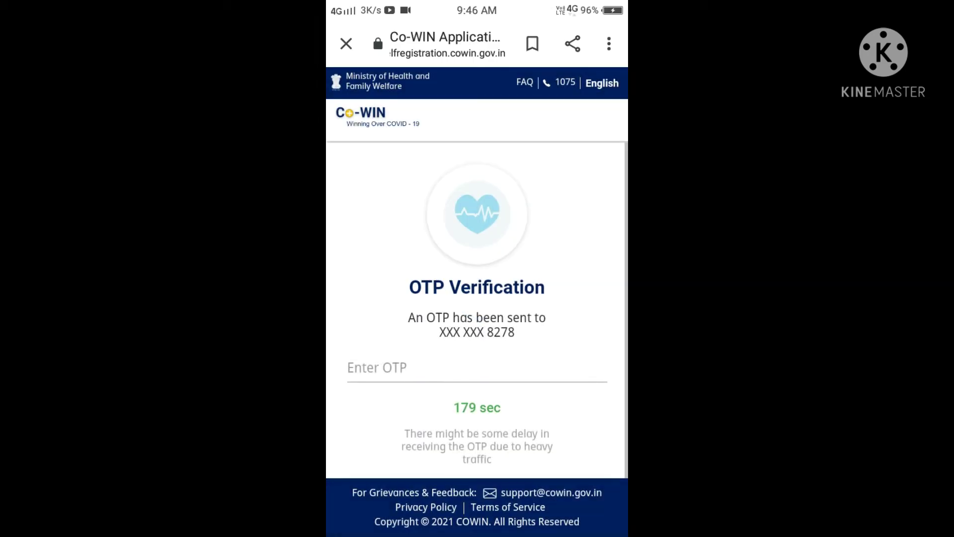
Activate the Enter OTP field to type the received code
click(477, 367)
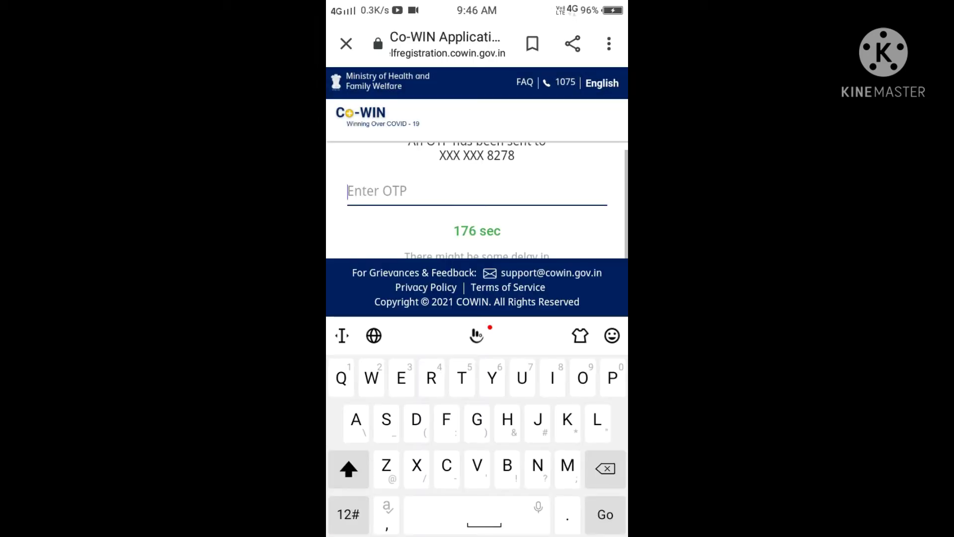